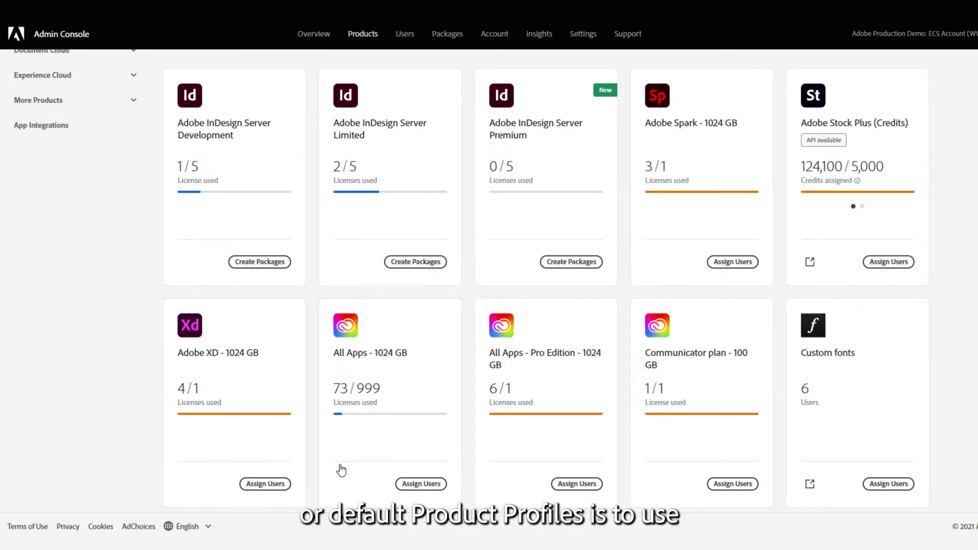
pyautogui.click(423, 487)
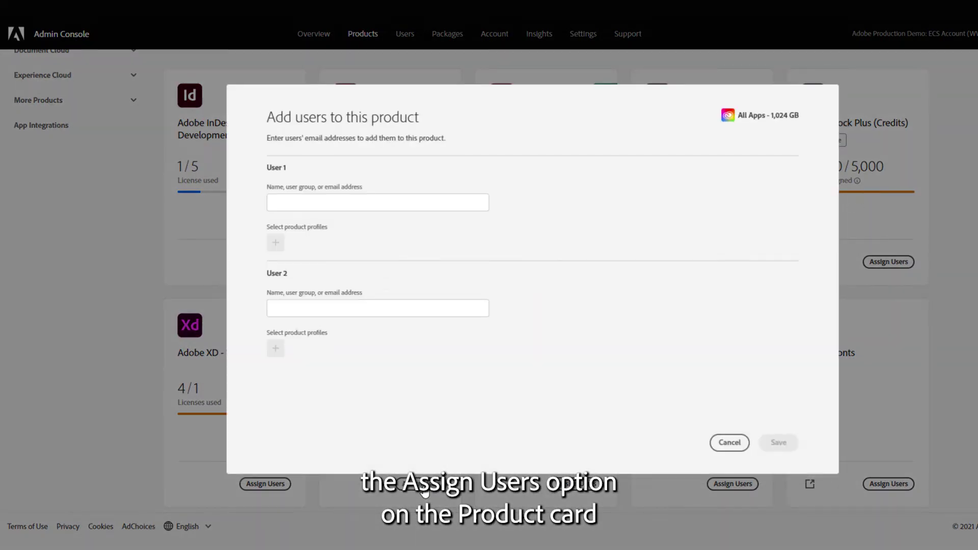
pyautogui.click(320, 204)
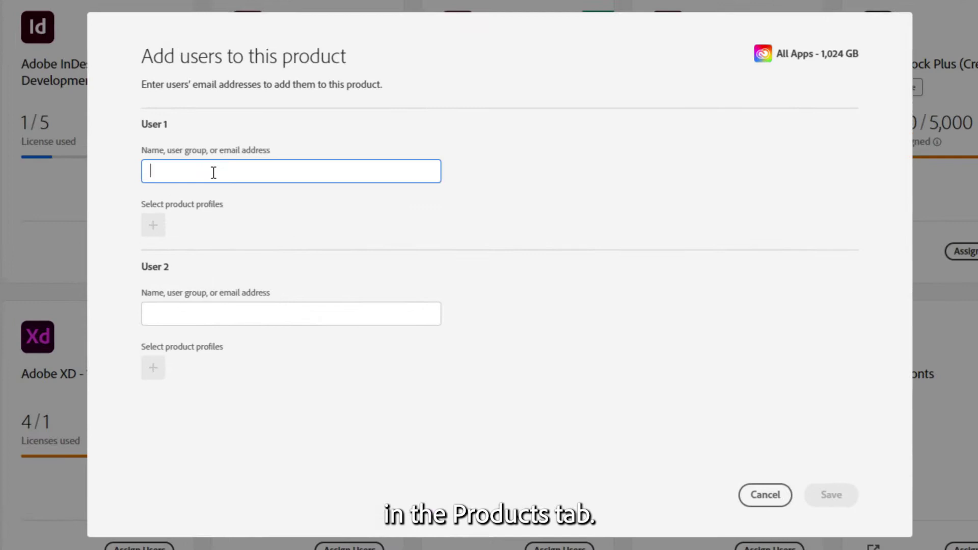
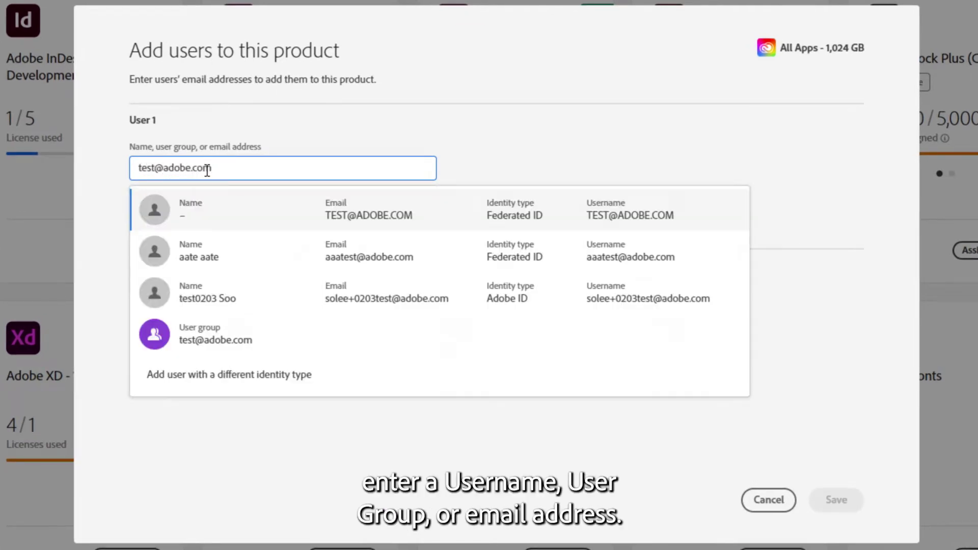
pyautogui.click(244, 221)
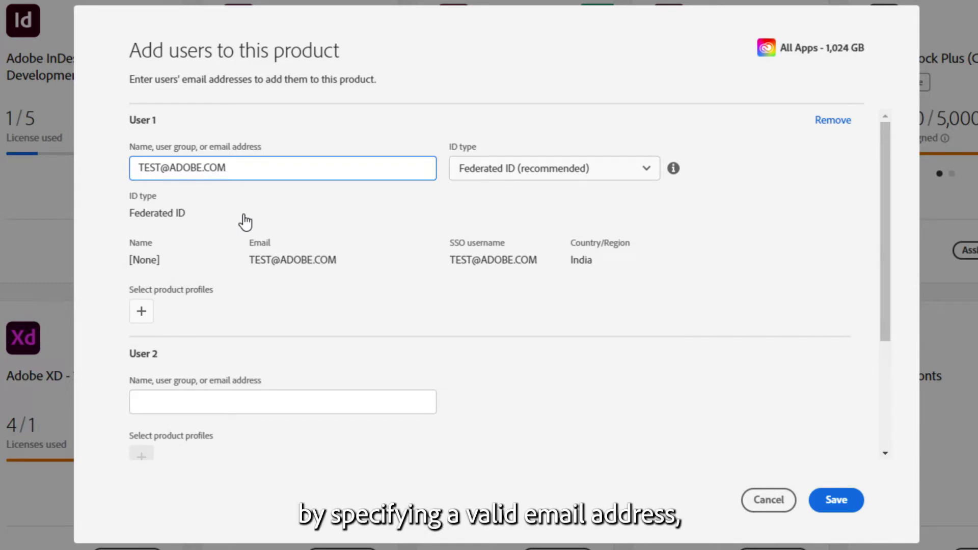
pyautogui.click(142, 313)
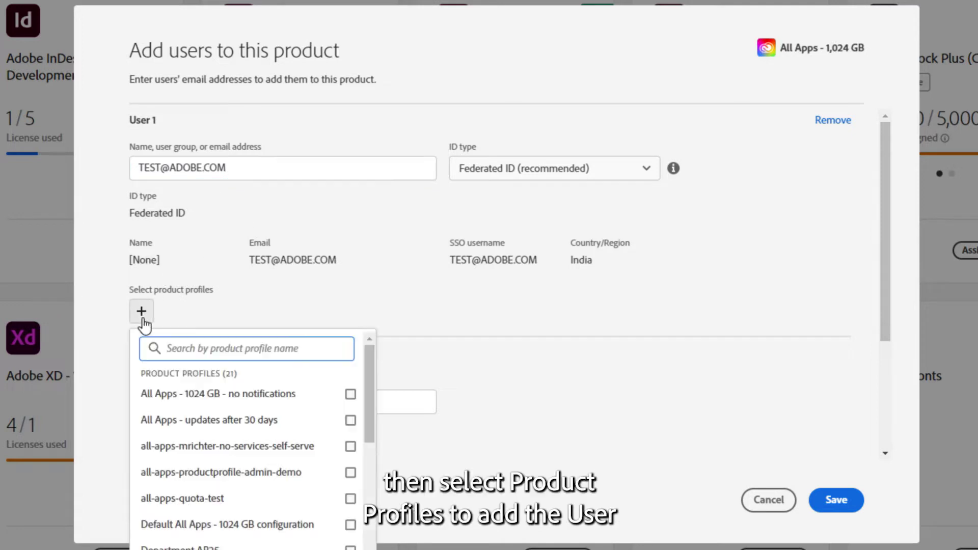
pyautogui.click(350, 394)
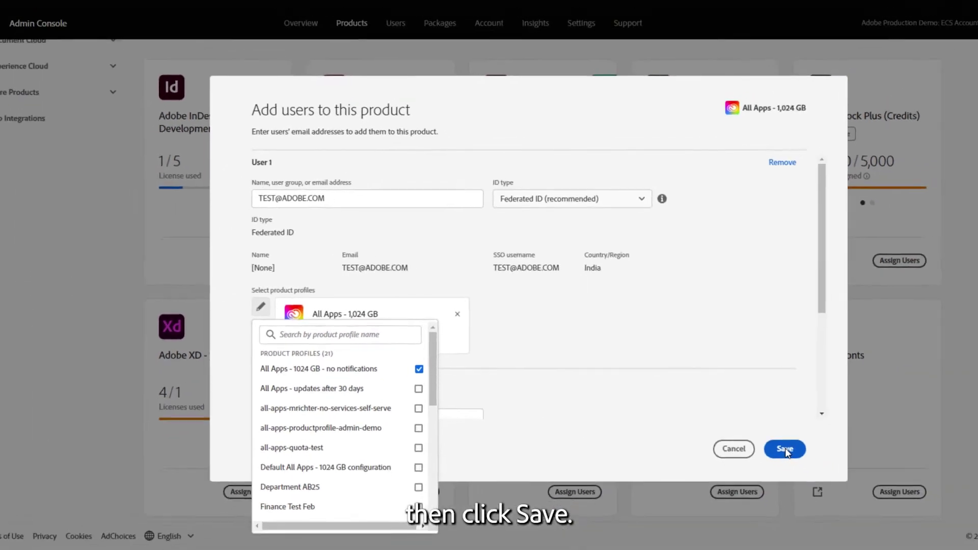
pyautogui.click(837, 499)
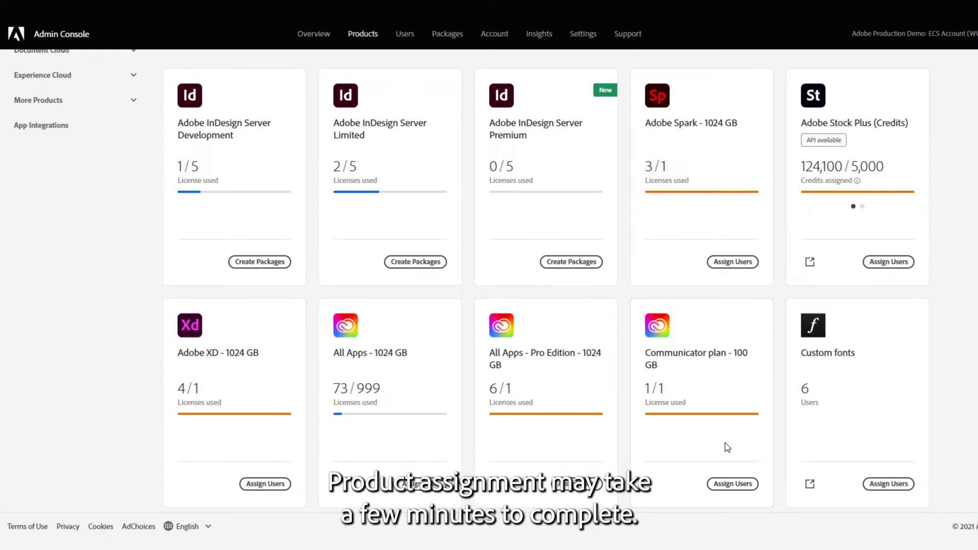
pyautogui.click(411, 398)
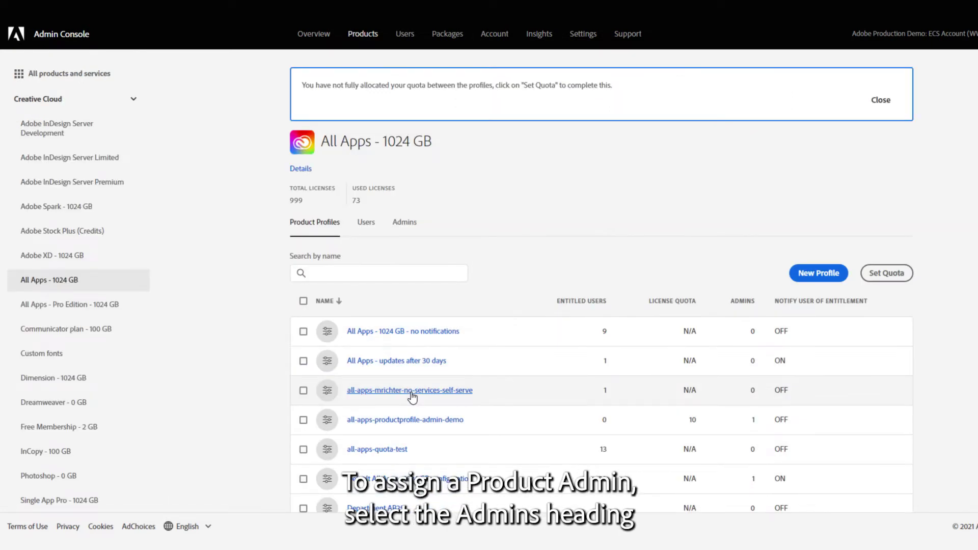
pyautogui.click(403, 227)
pyautogui.click(884, 274)
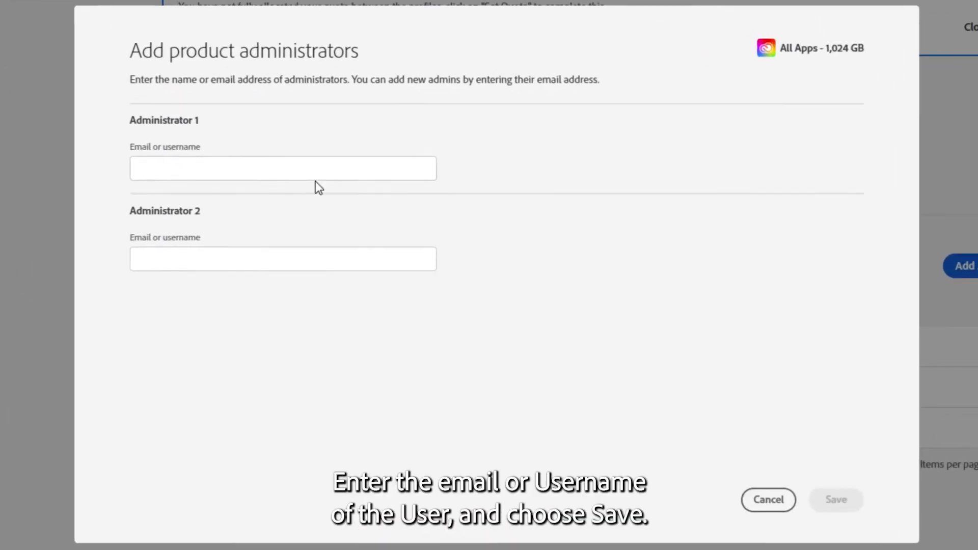
pyautogui.click(306, 170)
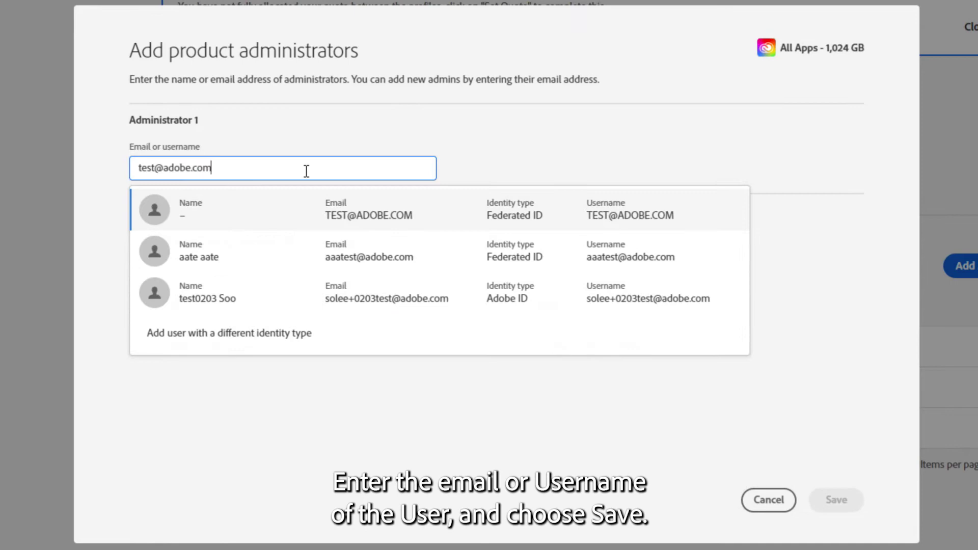
pyautogui.click(299, 218)
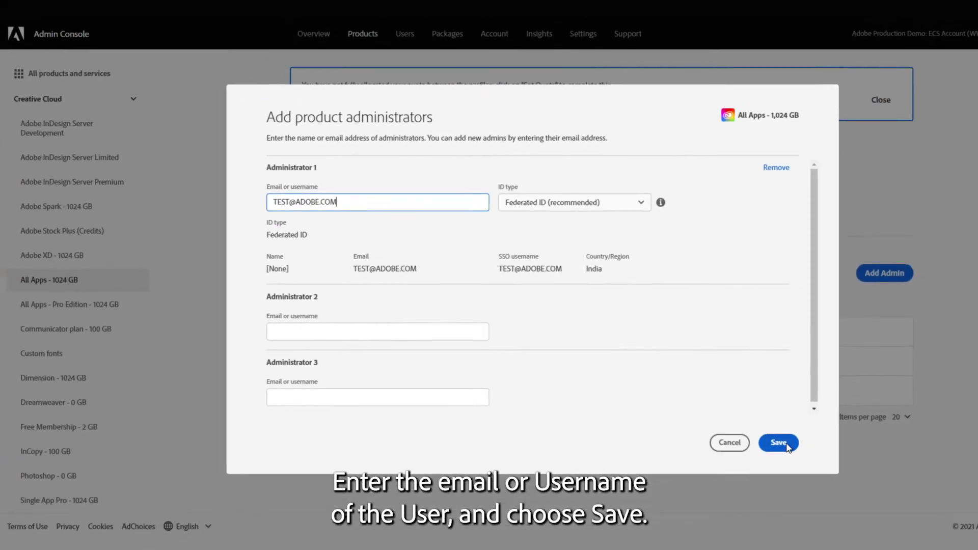
pyautogui.click(780, 443)
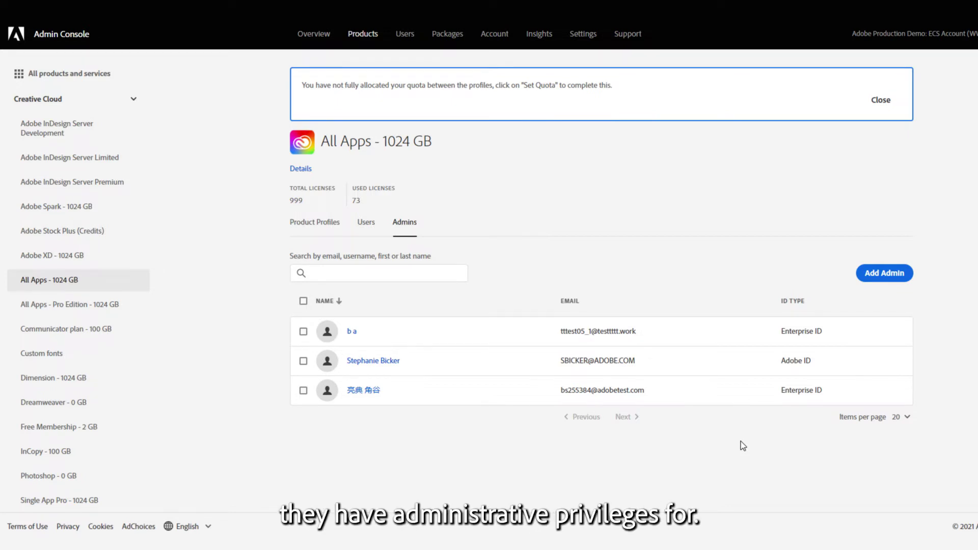
# Step: Review the product's assigned users, then show its product profiles list
pyautogui.click(367, 227)
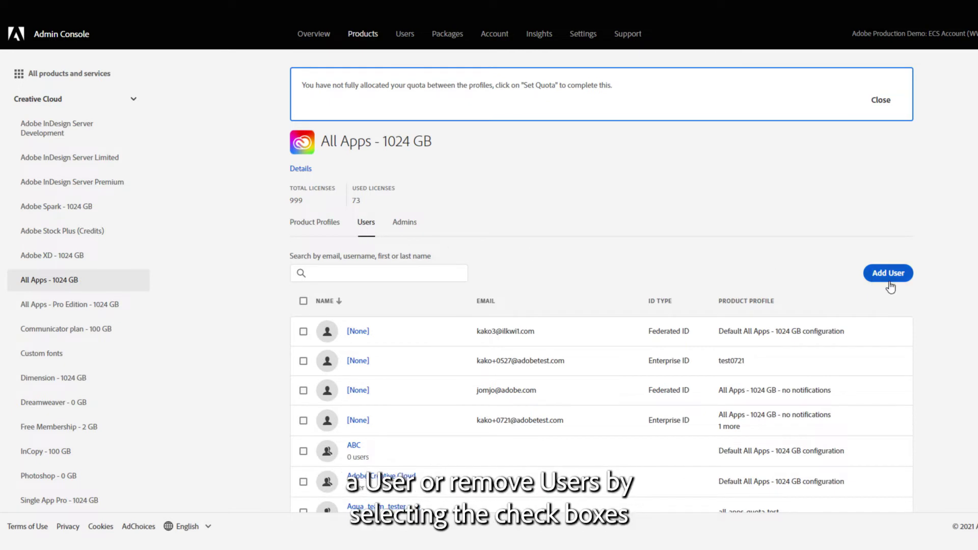
pyautogui.click(304, 332)
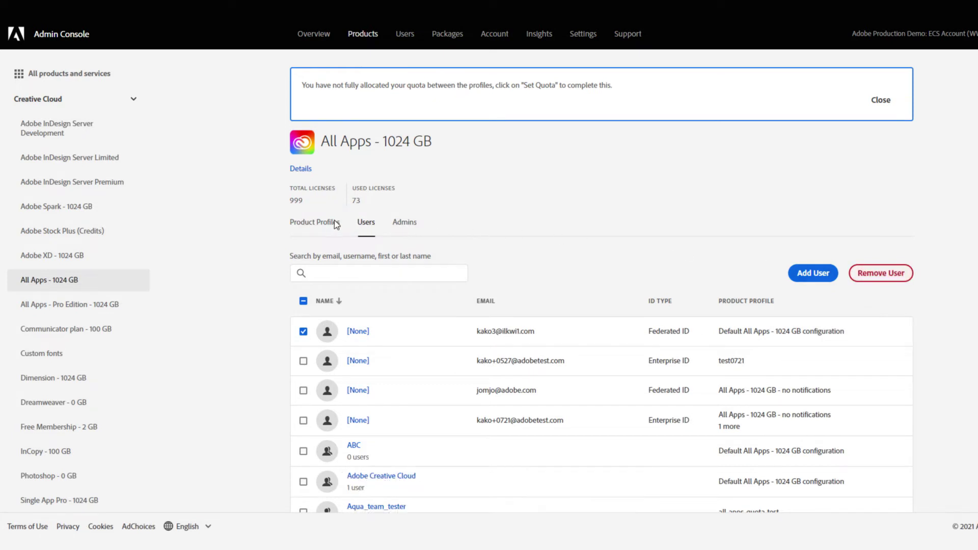
pyautogui.click(314, 226)
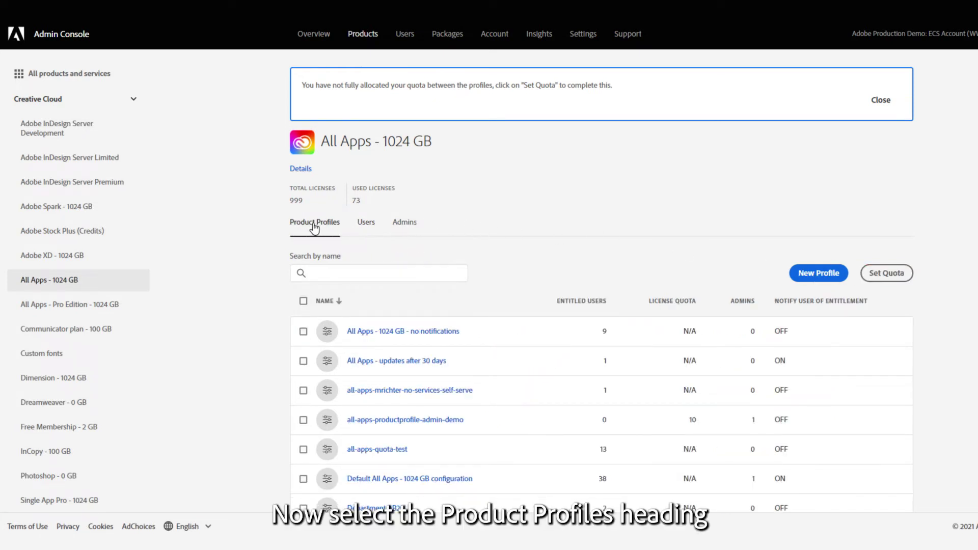
# Step: Start a new All Apps product profile named 'Test'
pyautogui.click(827, 280)
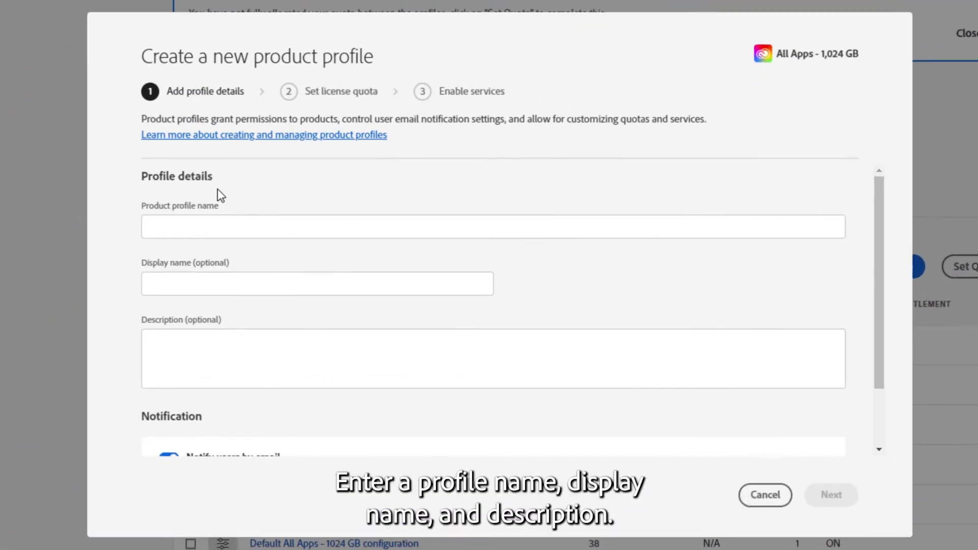
pyautogui.click(192, 223)
pyautogui.write('Test')
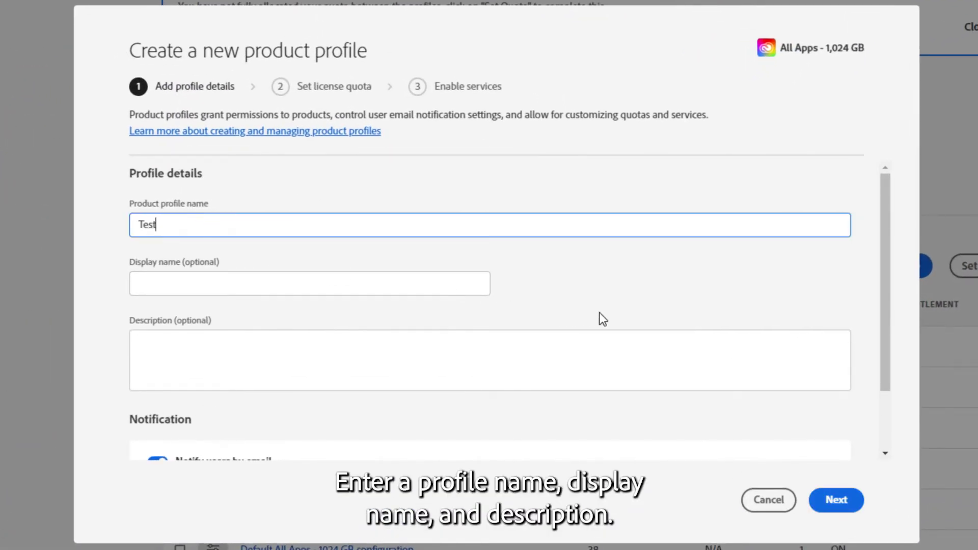
pyautogui.scroll(-1, 600, 312)
pyautogui.scroll(-1, 601, 312)
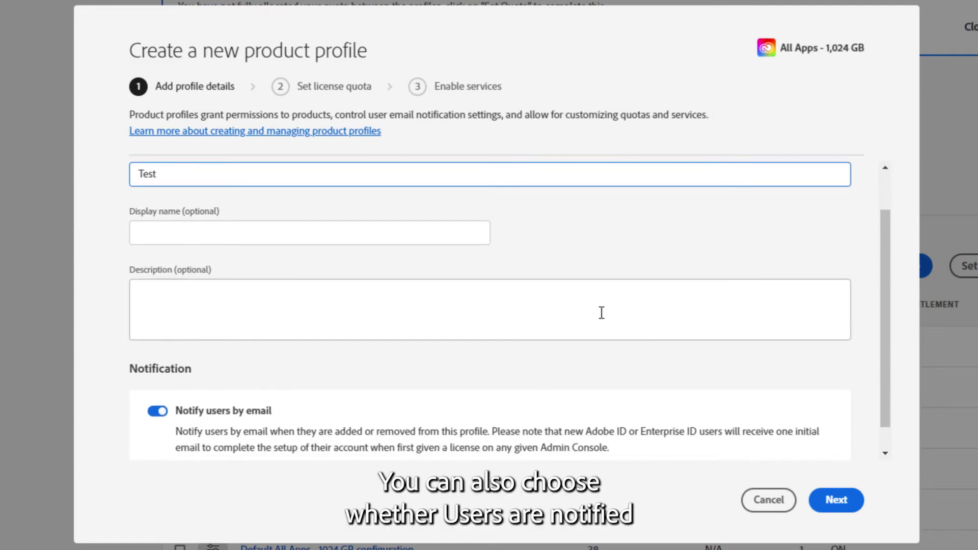
pyautogui.scroll(-1, 602, 313)
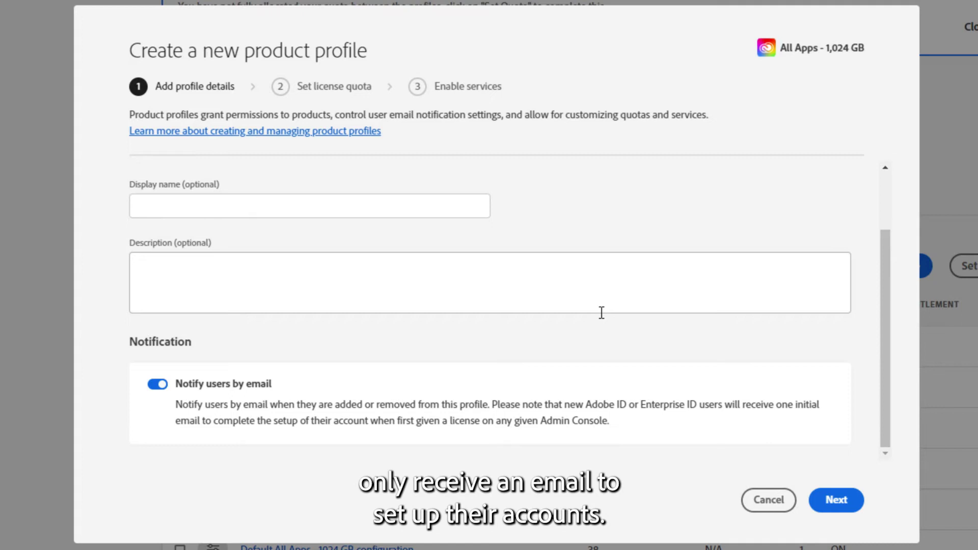
pyautogui.click(835, 499)
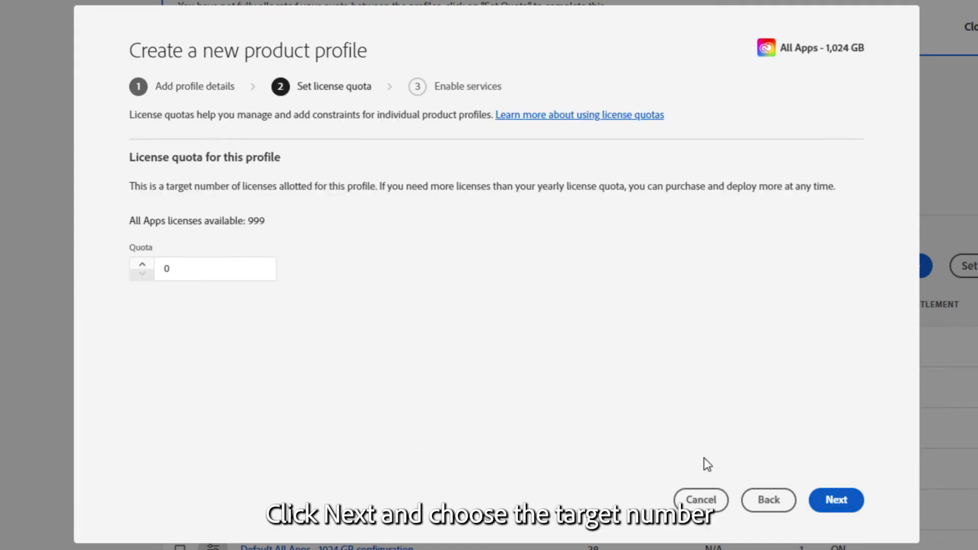
# Step: Give the Test profile a quota of 1 licence, disable Adobe Spark, and save
pyautogui.click(142, 268)
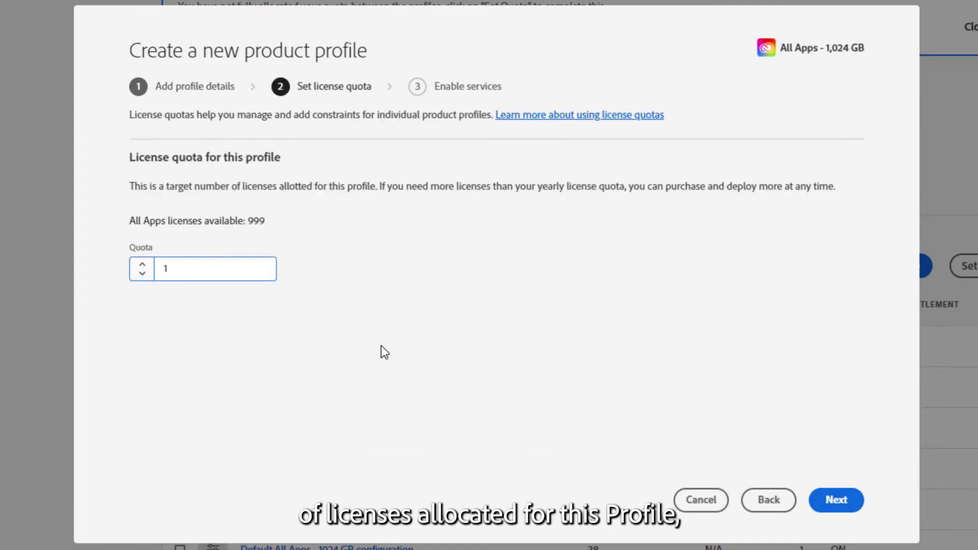
pyautogui.click(846, 512)
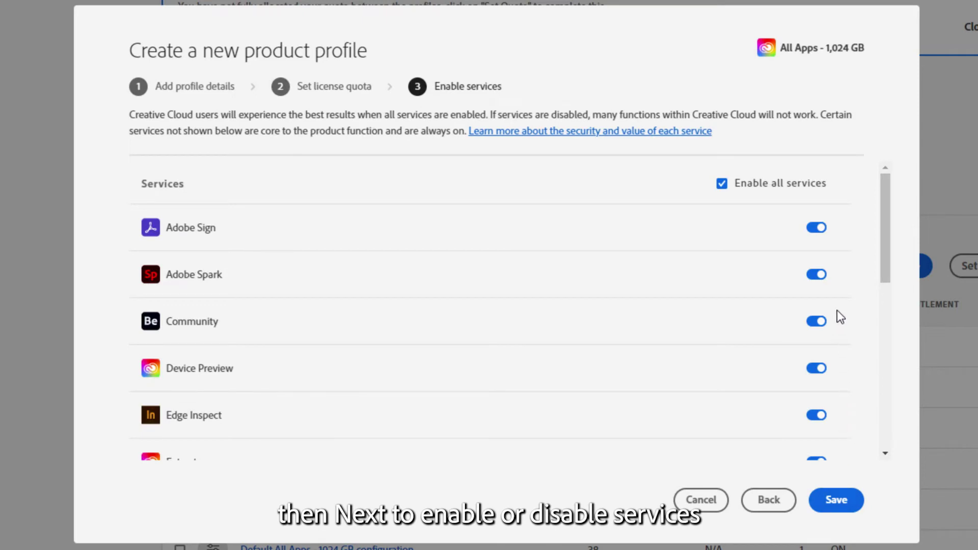
pyautogui.click(816, 274)
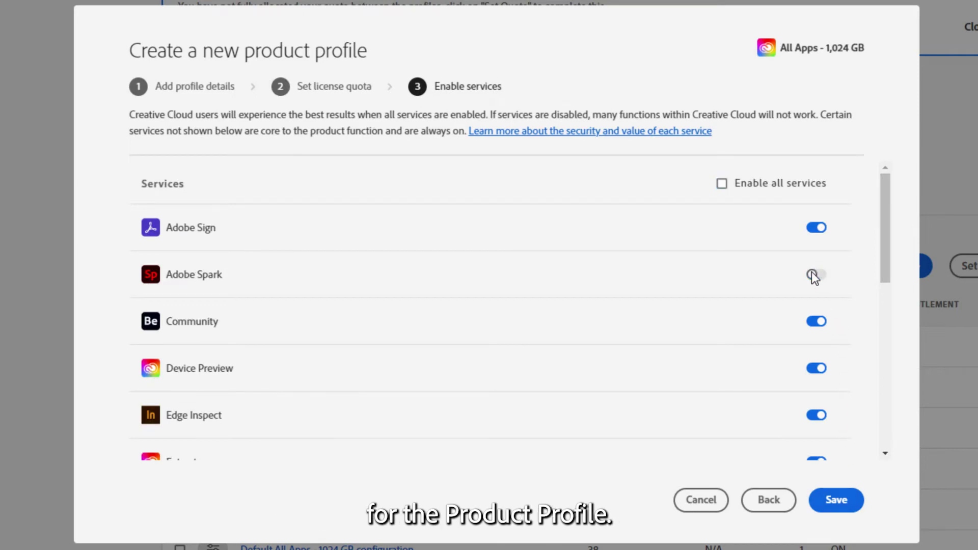
pyautogui.click(838, 507)
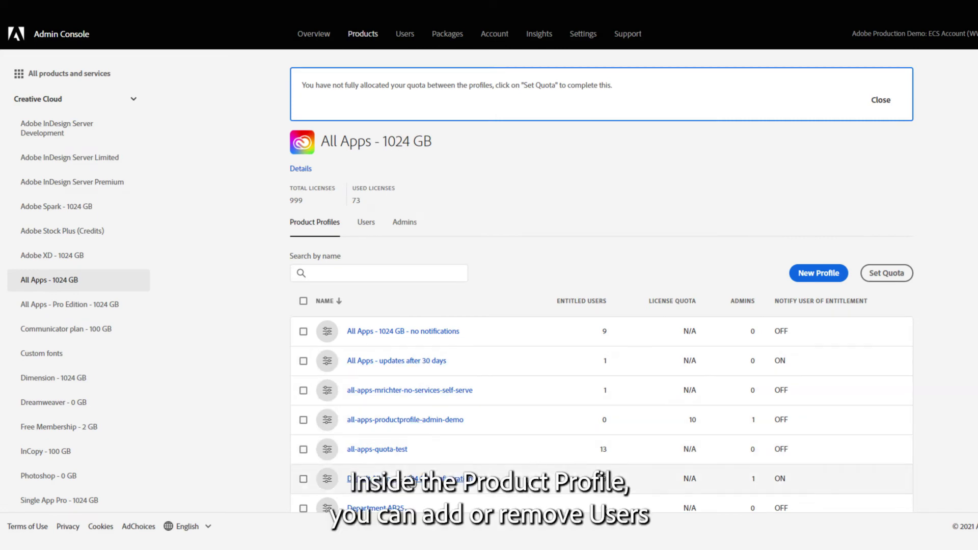
# Step: Inspect the Default All Apps - 1024 GB profile's options, then view all 781 users
pyautogui.click(412, 488)
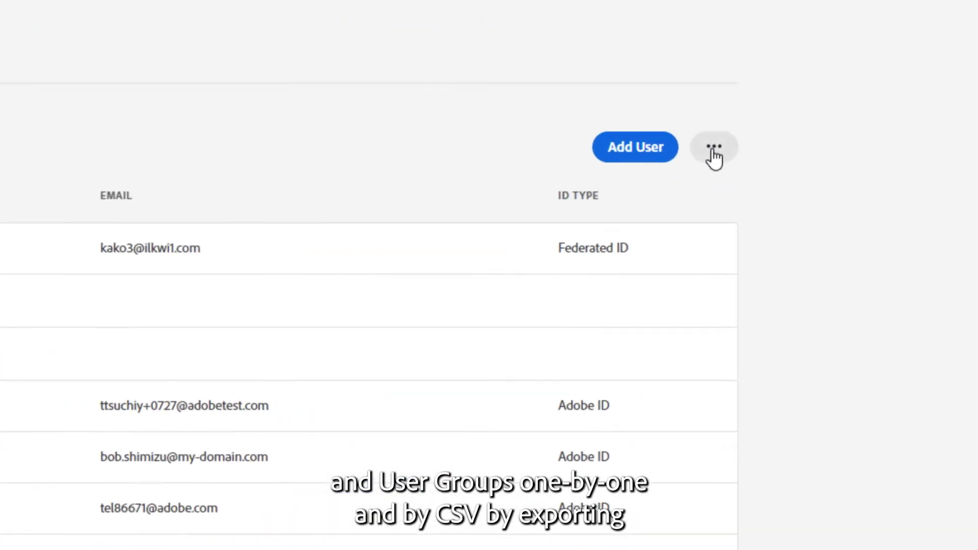
pyautogui.click(898, 224)
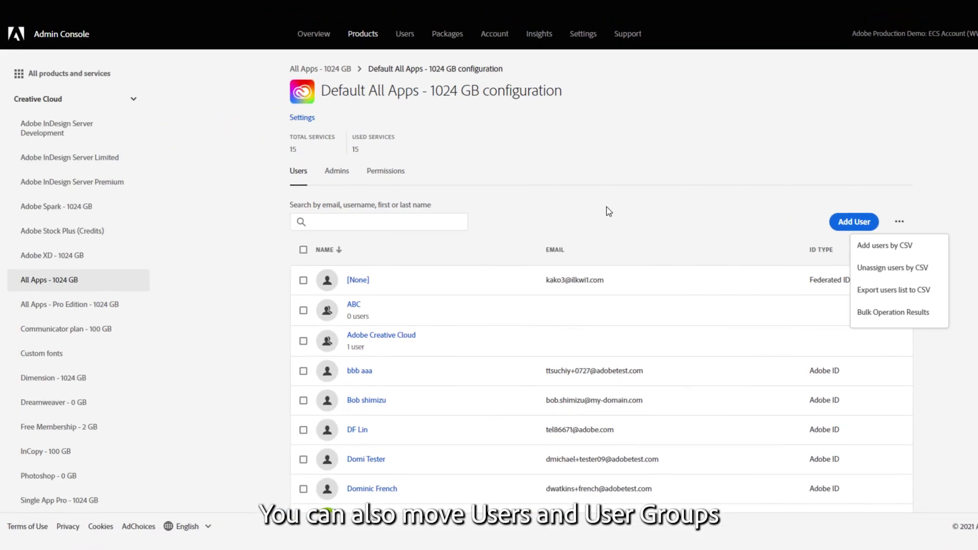
pyautogui.click(406, 41)
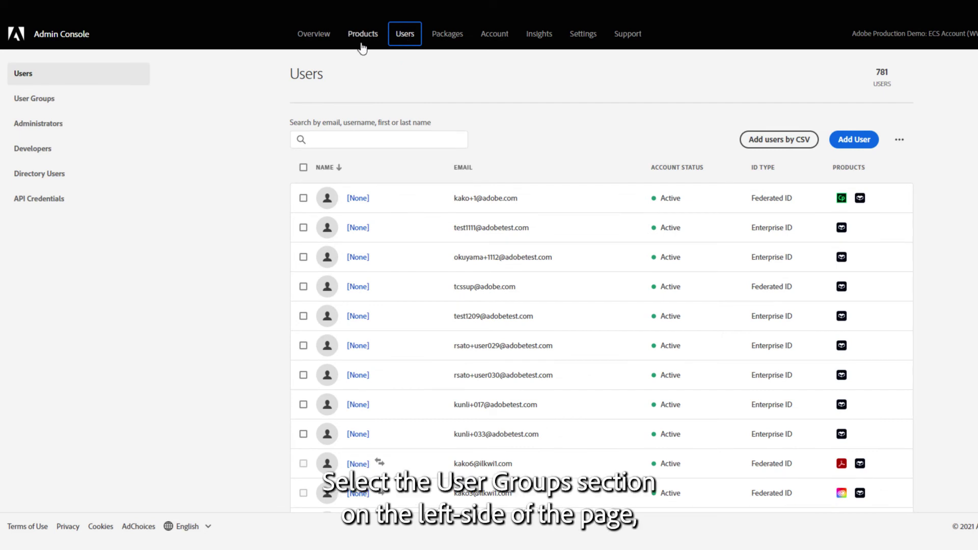
# Step: Assign the All Apps - 1024 GB - no notifications profile to user group 0718
pyautogui.click(35, 105)
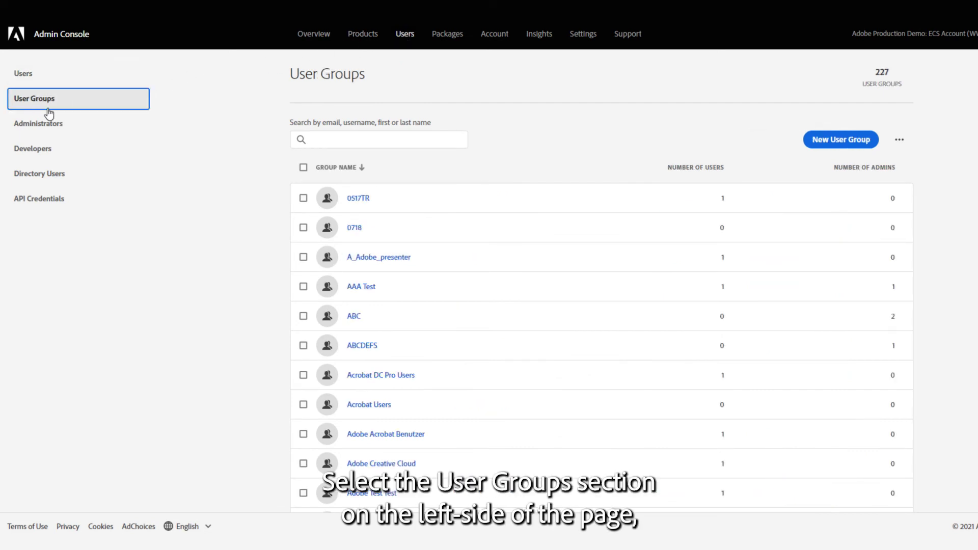
pyautogui.click(355, 227)
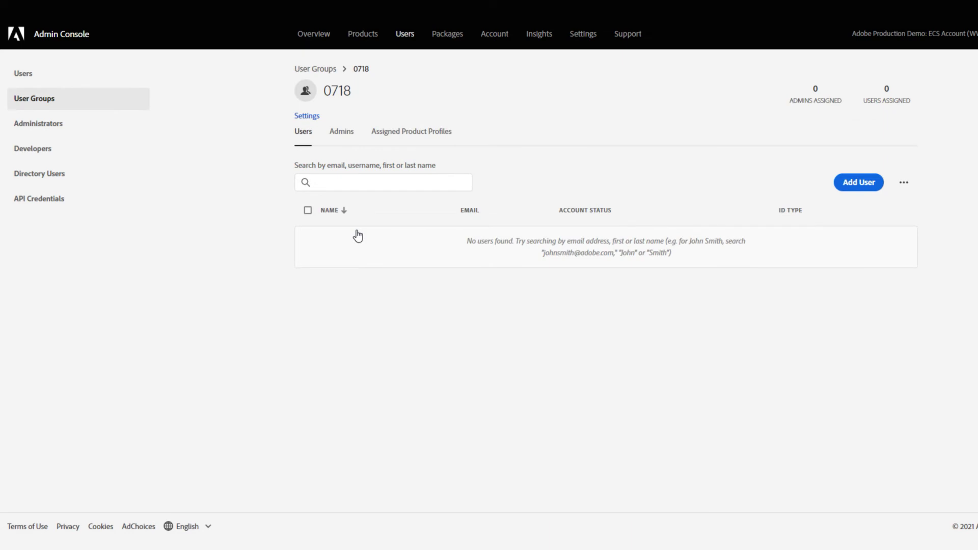
pyautogui.click(410, 136)
pyautogui.click(868, 183)
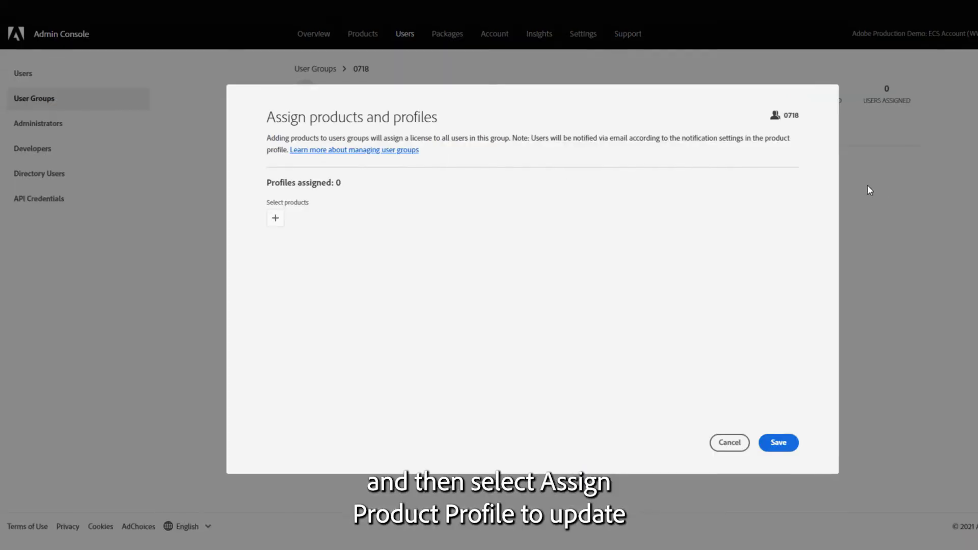
pyautogui.click(143, 193)
pyautogui.moveTo(199, 316)
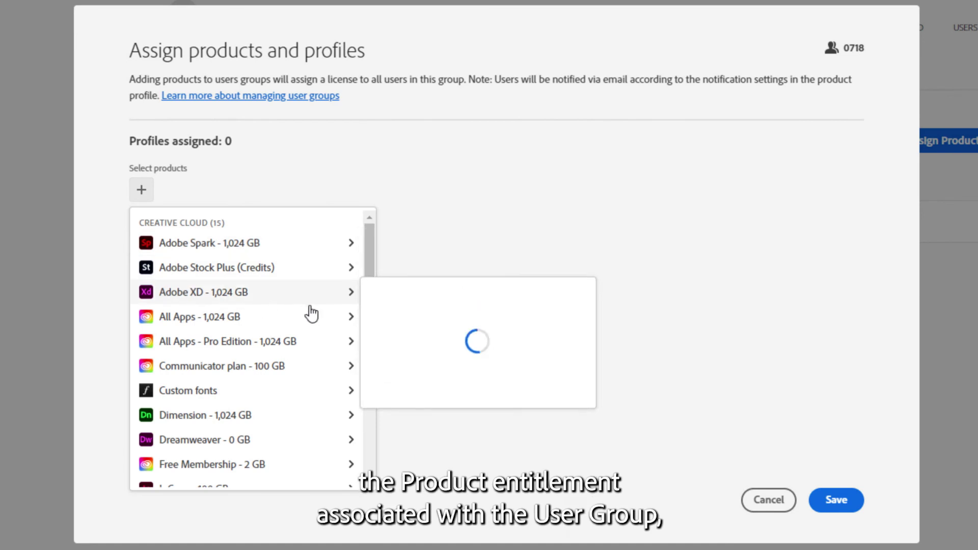
pyautogui.click(581, 367)
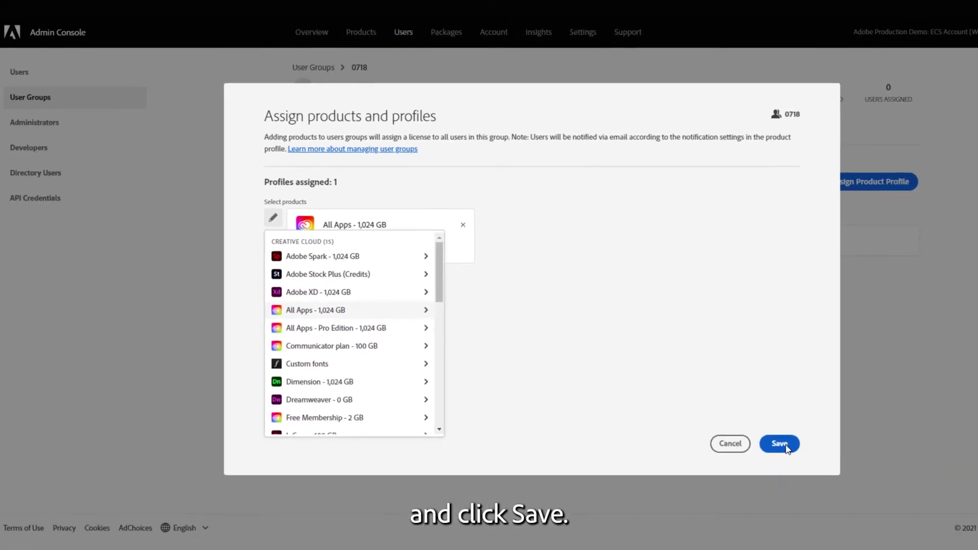
pyautogui.click(840, 502)
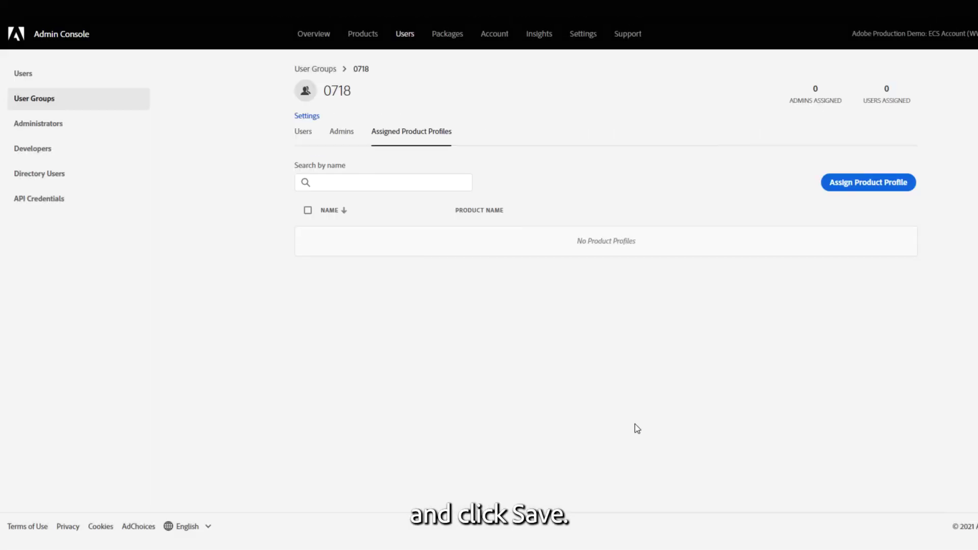
# Step: Show the Insights dashboard with the Adobe Sign-Enterprise licence assignment chart
pyautogui.click(535, 37)
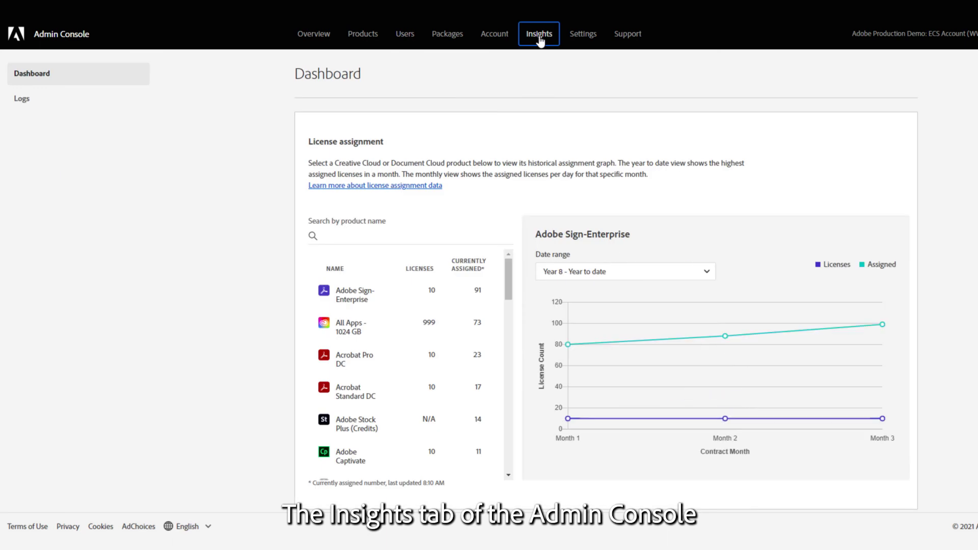